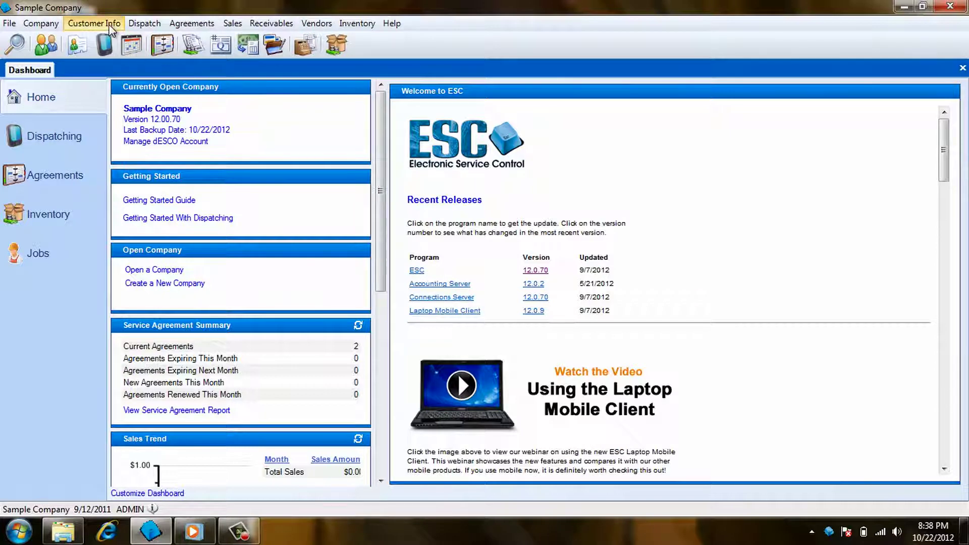
Open the customer Report Generation dialog, keeping Customer Name as sort order and Select Individual Customer Locations as selection method
left_click(94, 24)
mouse_move(212, 129)
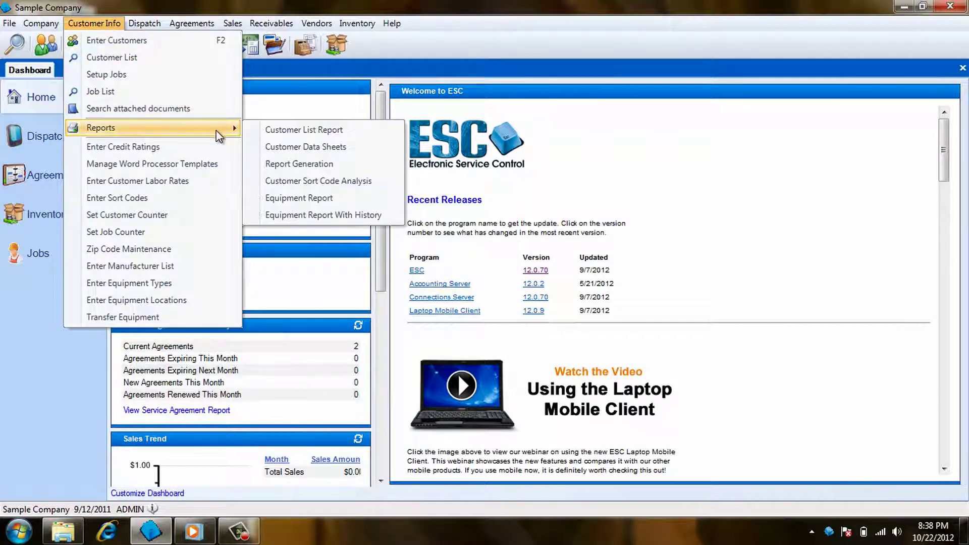
left_click(301, 166)
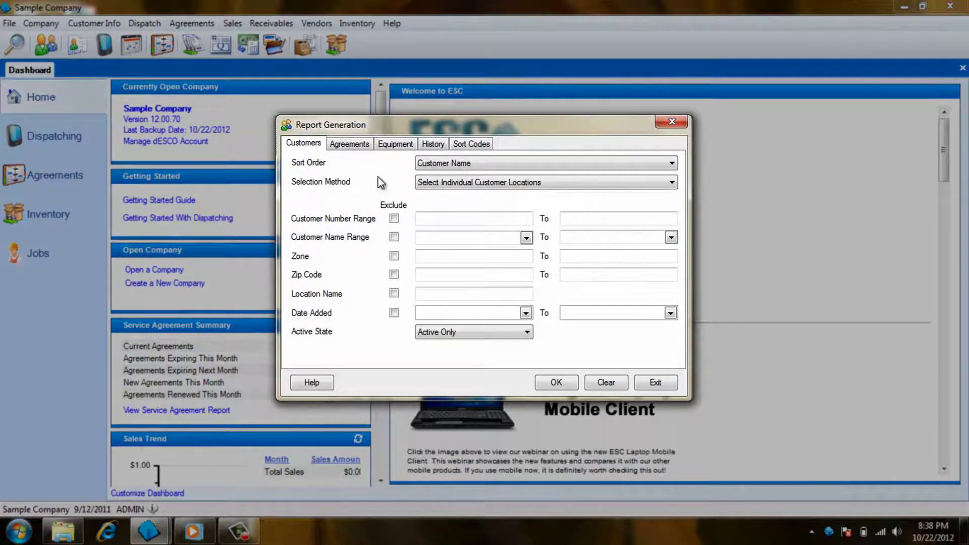
left_click(673, 163)
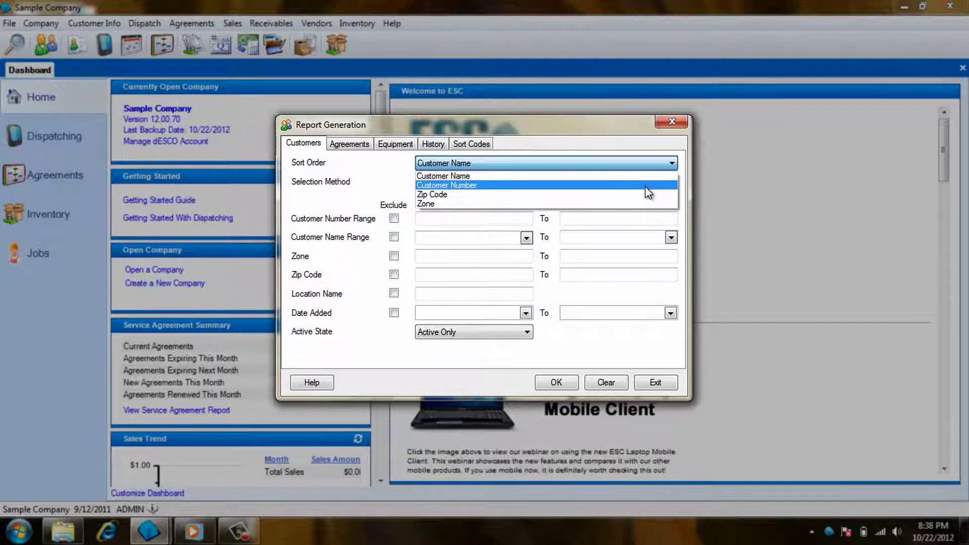
left_click(663, 175)
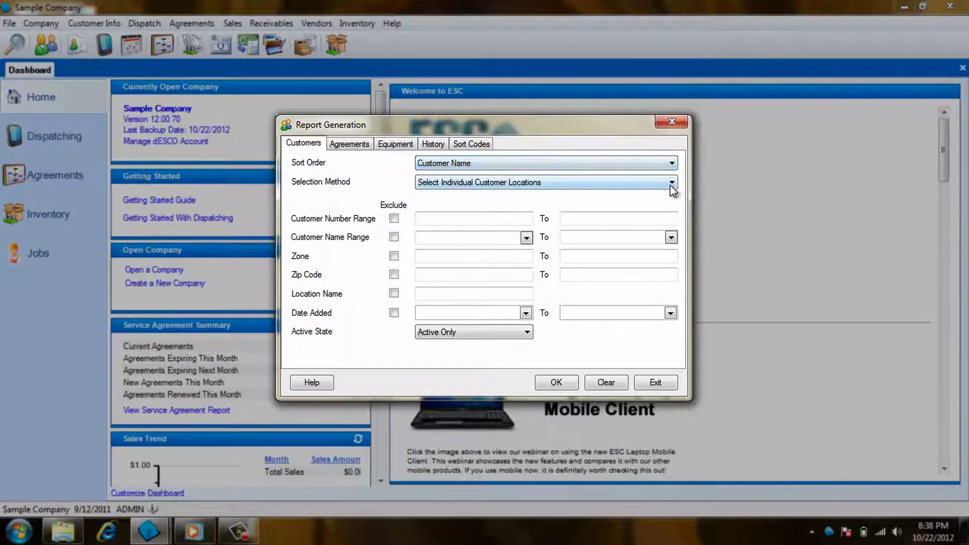
left_click(672, 184)
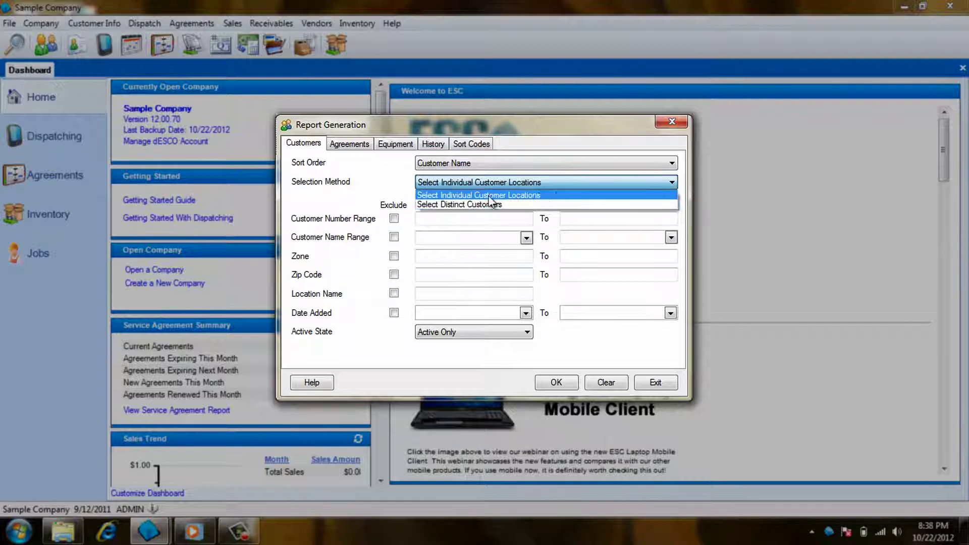
left_click(559, 196)
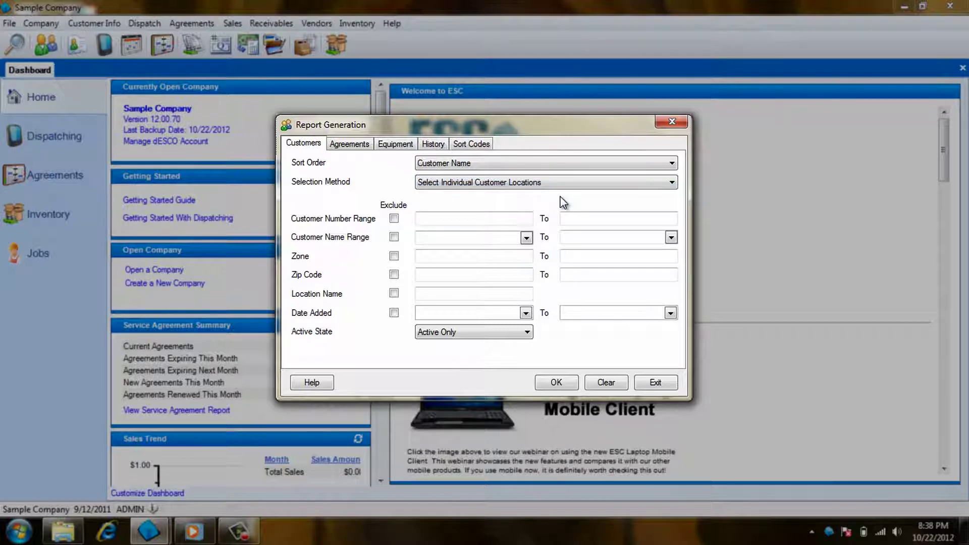
Enable Exclude for the Customer Name Range and keep the customers' active state at Active Only
left_click(492, 237)
left_click(489, 257)
left_click(489, 275)
left_click(491, 292)
left_click(392, 237)
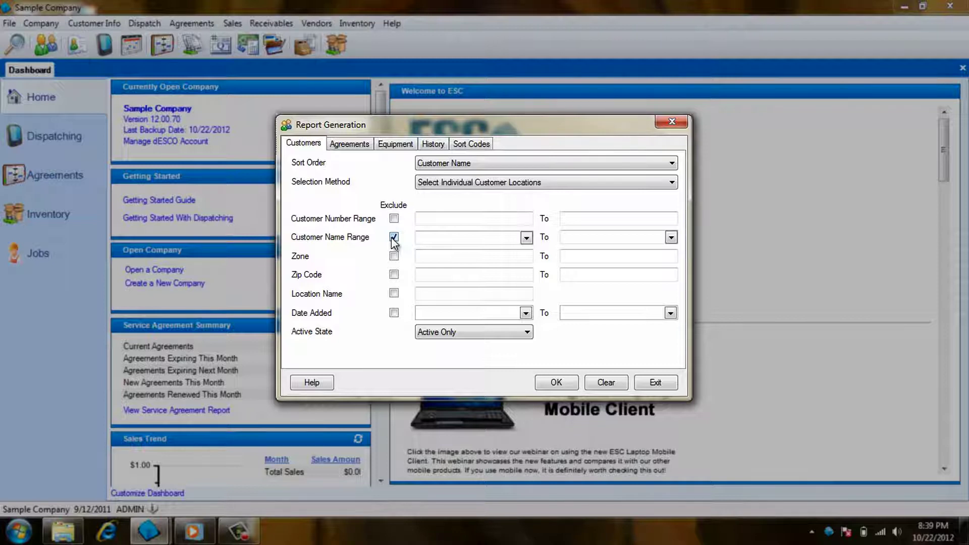
left_click(529, 333)
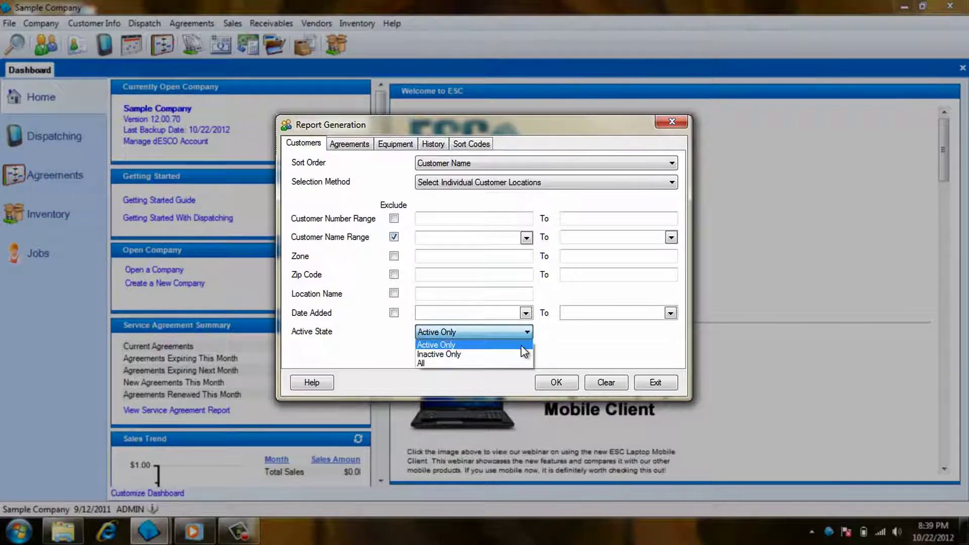
left_click(521, 346)
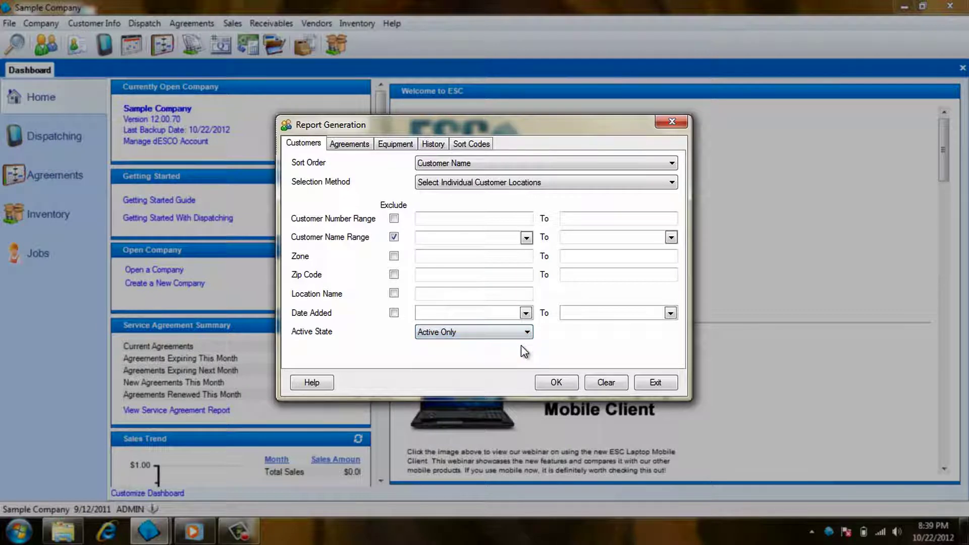
Examine the agreement criteria and the choices for the agreements' active state
left_click(351, 145)
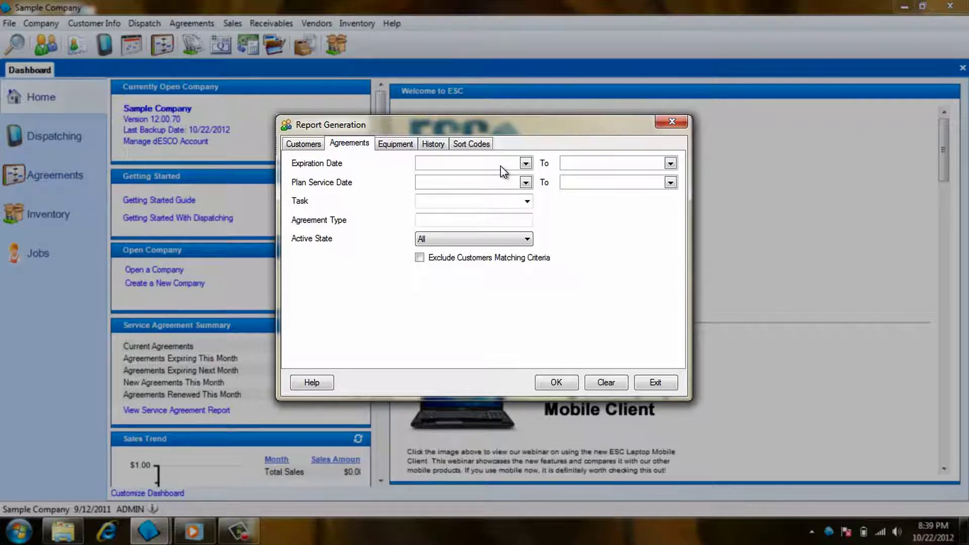
left_click(525, 240)
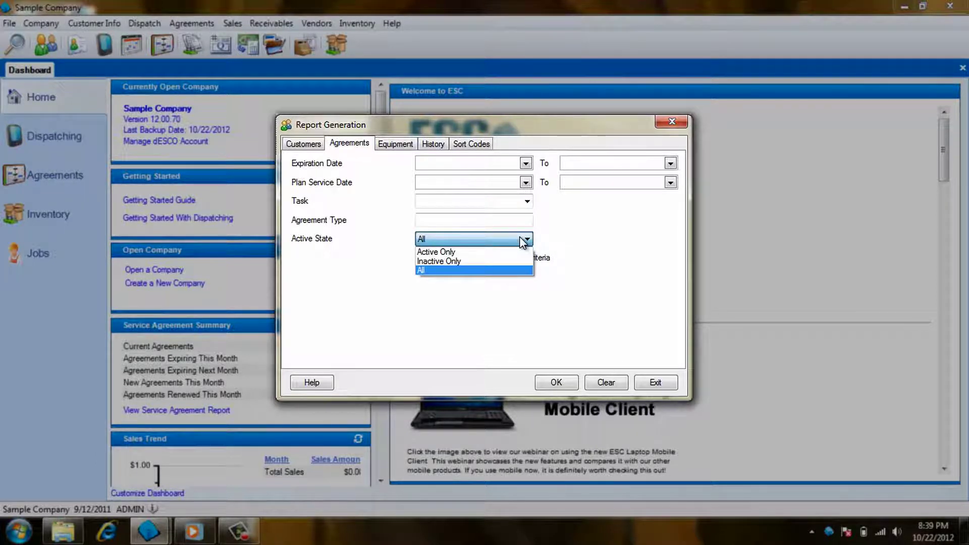
left_click(523, 241)
Check the manufacturer choices in the equipment criteria and set the starting warranty expiration date to 10/22/2012
left_click(397, 145)
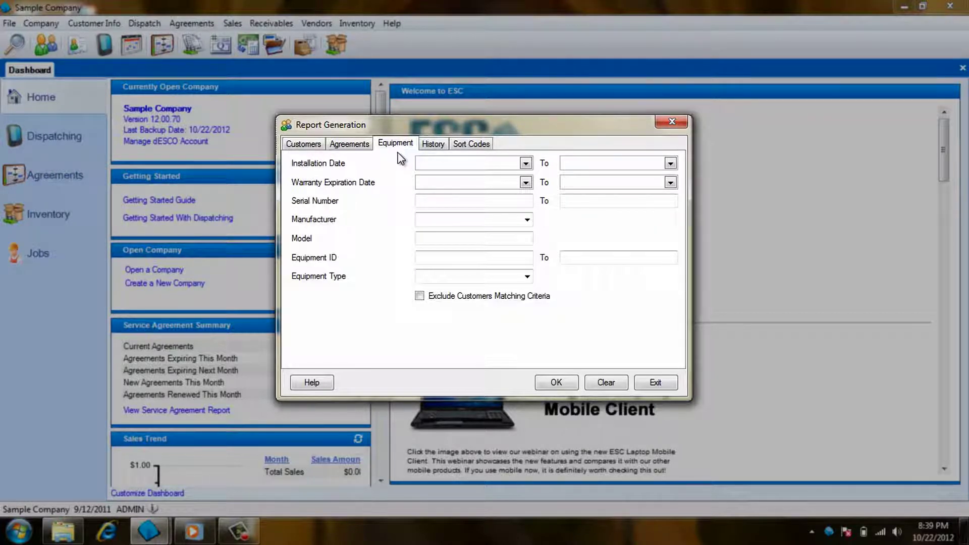
left_click(527, 220)
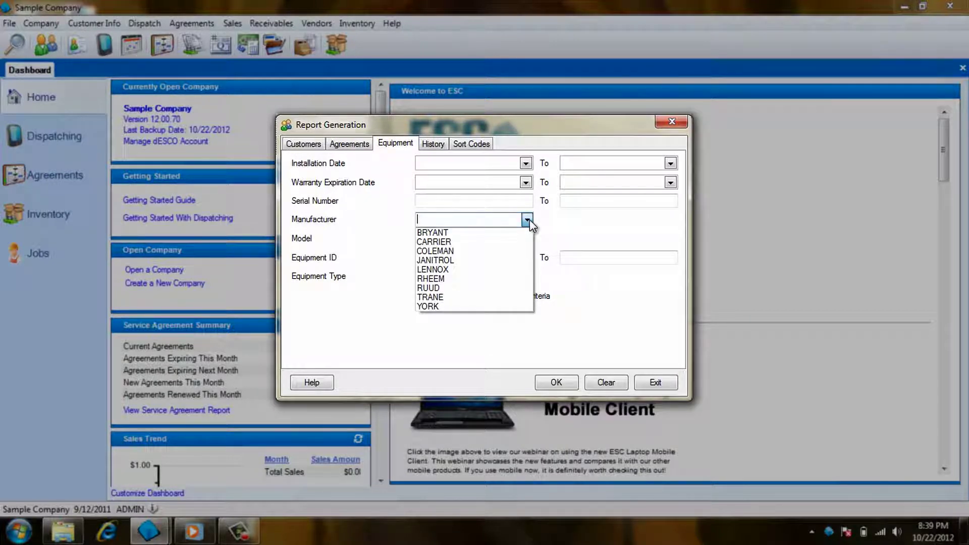
left_click(526, 221)
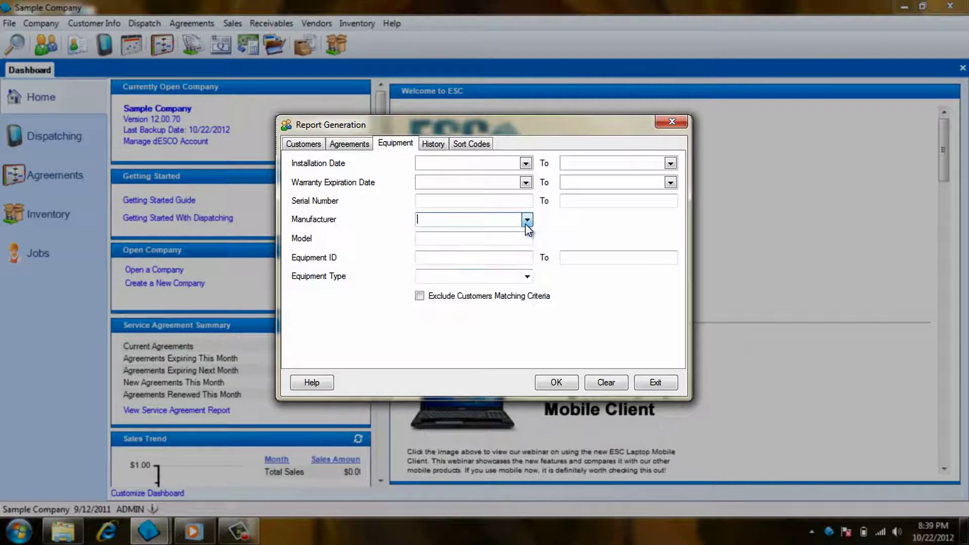
left_click(525, 183)
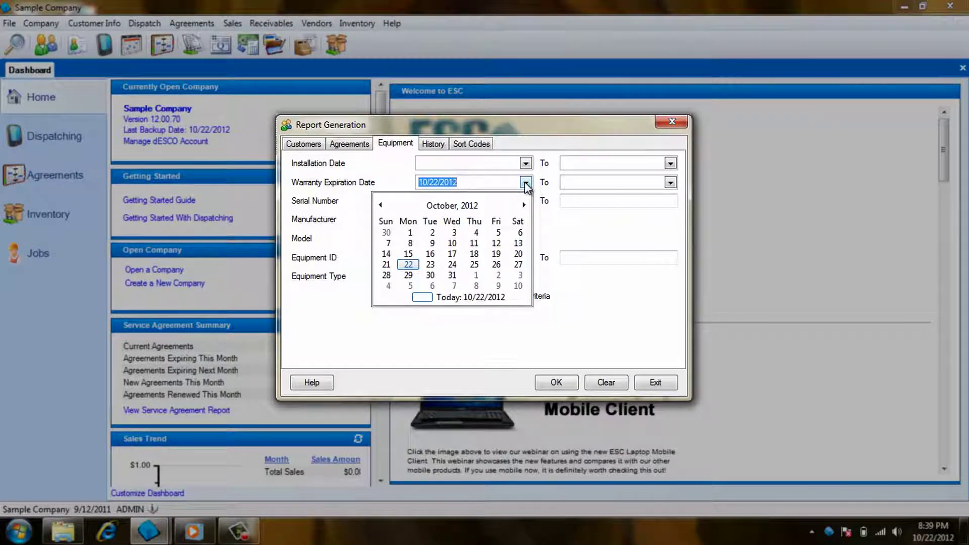
left_click(526, 182)
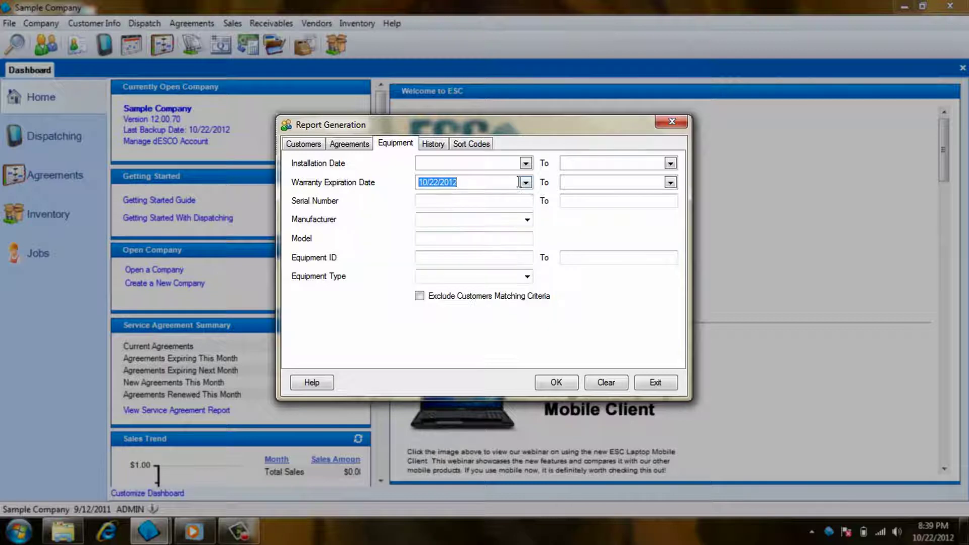
In the history criteria, set the starting date serviced to 12/31/2011
left_click(439, 145)
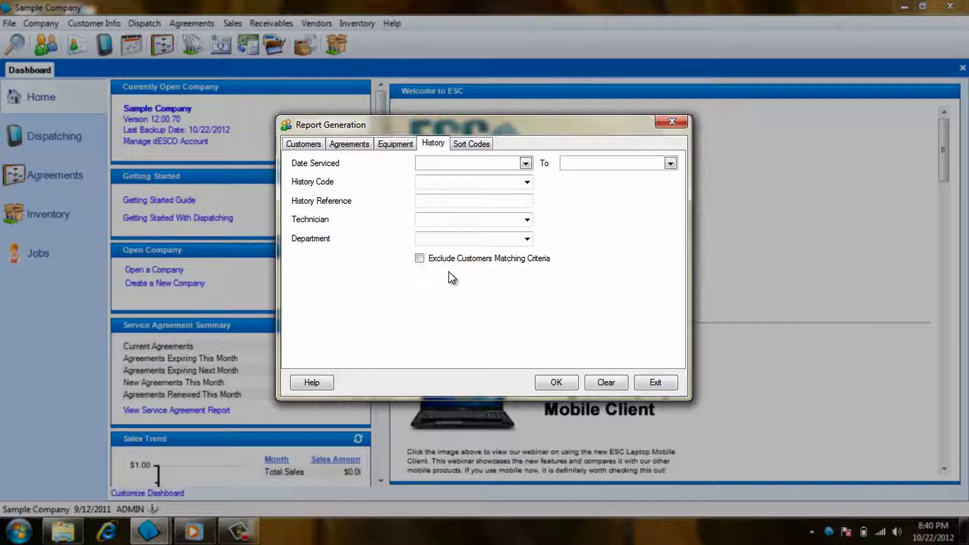
left_click(527, 164)
left_click(379, 187)
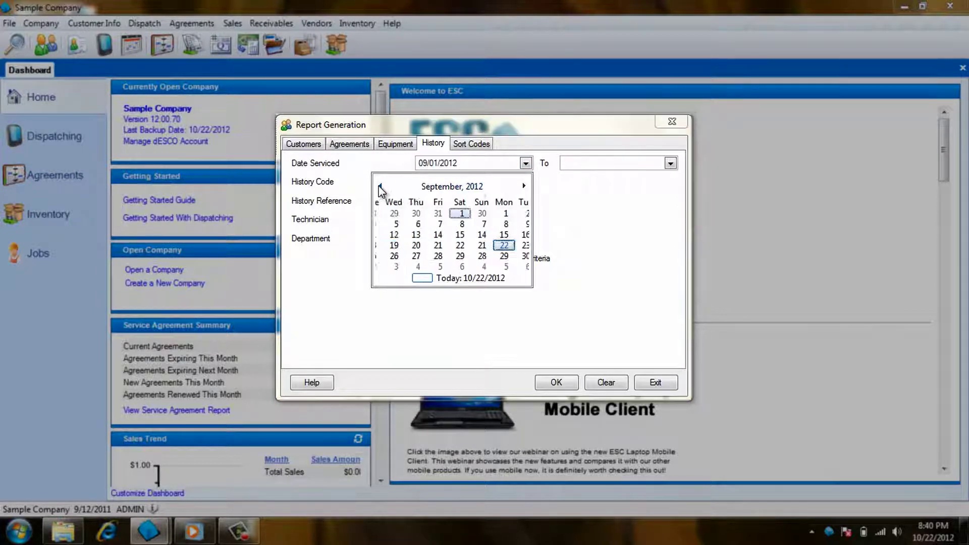
left_click(380, 187)
left_click(380, 187)
left_click(379, 187)
left_click(380, 187)
left_click(379, 186)
left_click(380, 187)
left_click(379, 187)
left_click(380, 187)
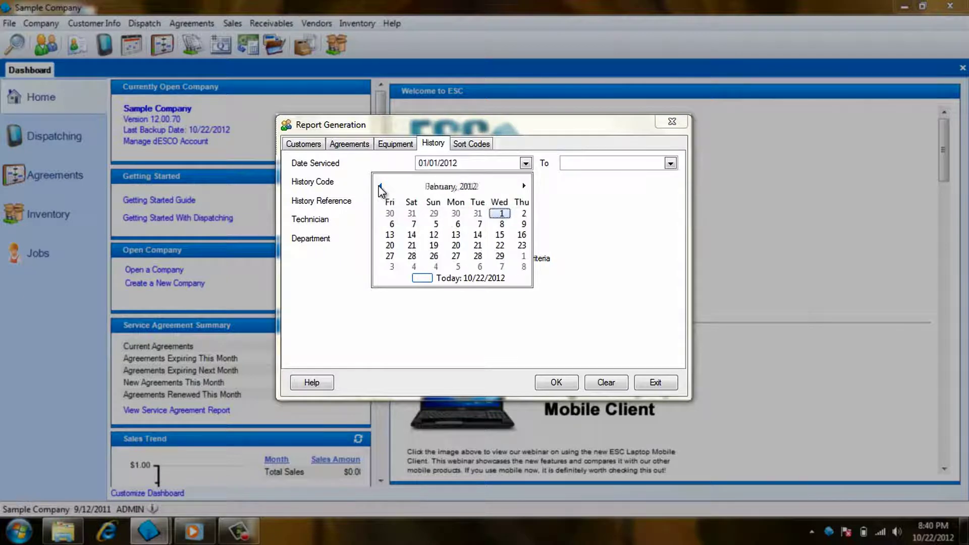
left_click(379, 186)
left_click(521, 255)
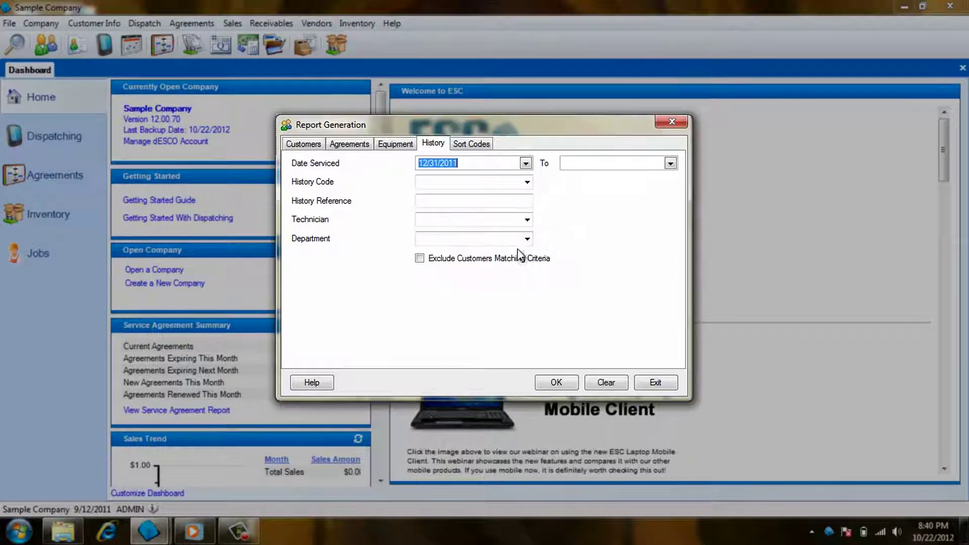
Set the ending date serviced to 10/22/2012 and exclude customers matching the history criteria
left_click(670, 163)
left_click(670, 163)
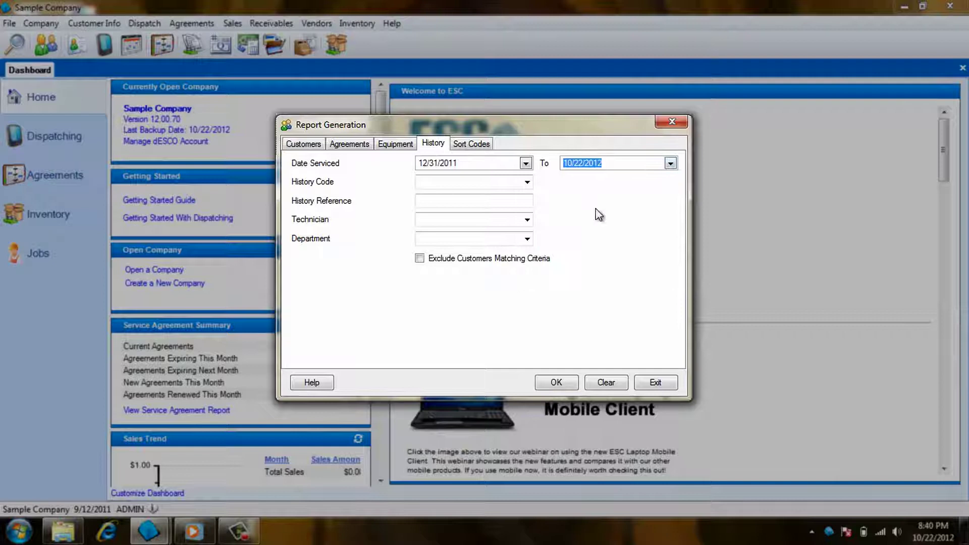
left_click(419, 259)
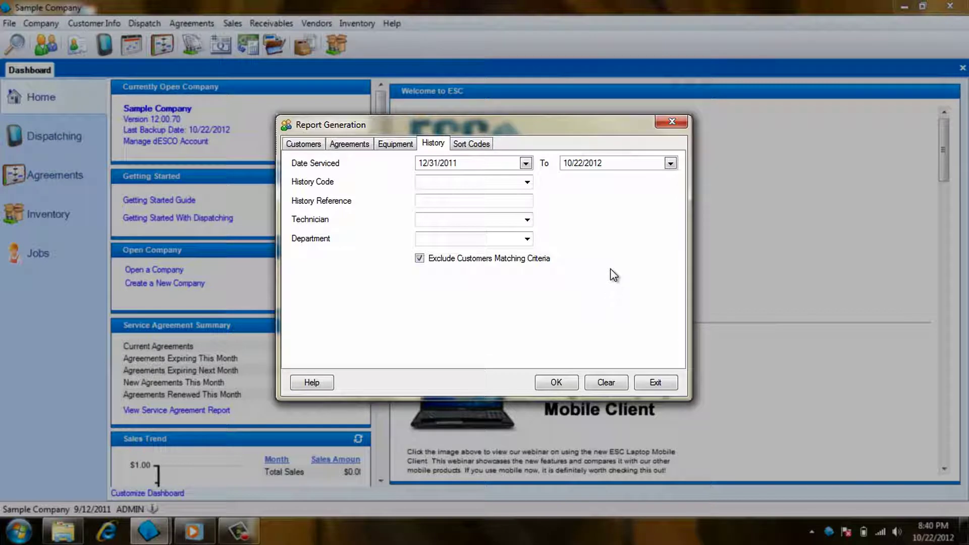
Add the RES (Residential Customer) sort code to the report's selection criteria
left_click(471, 145)
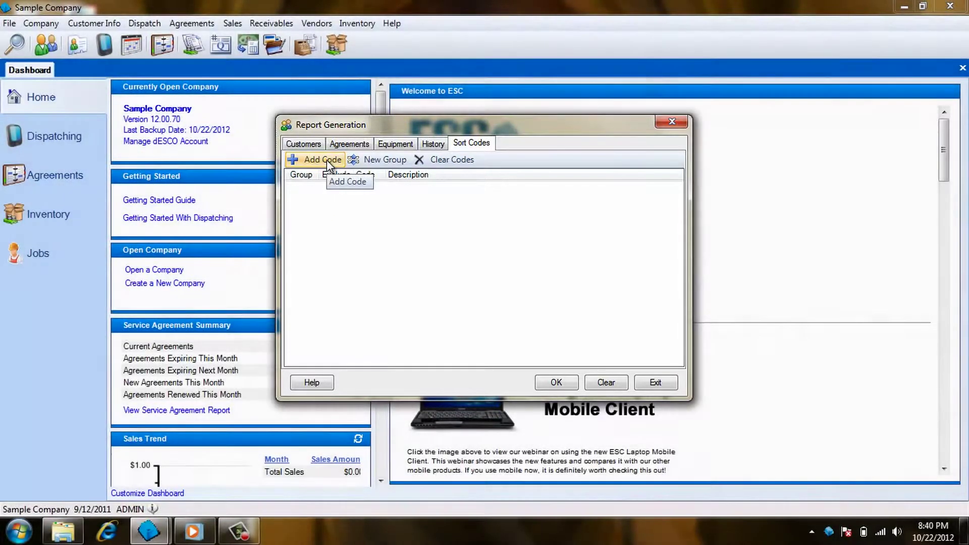
left_click(325, 159)
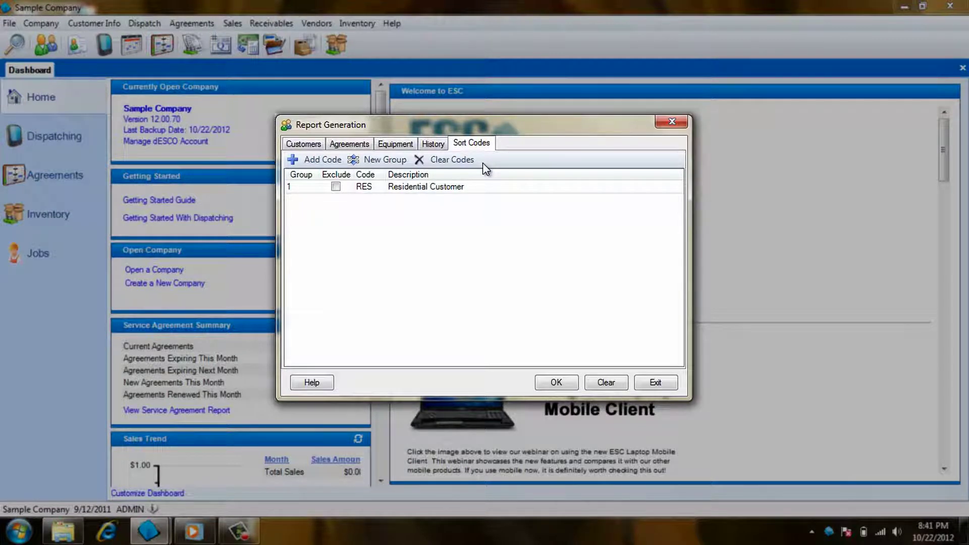
Limit the agreement criteria to Active Only and generate the customer selection
left_click(353, 144)
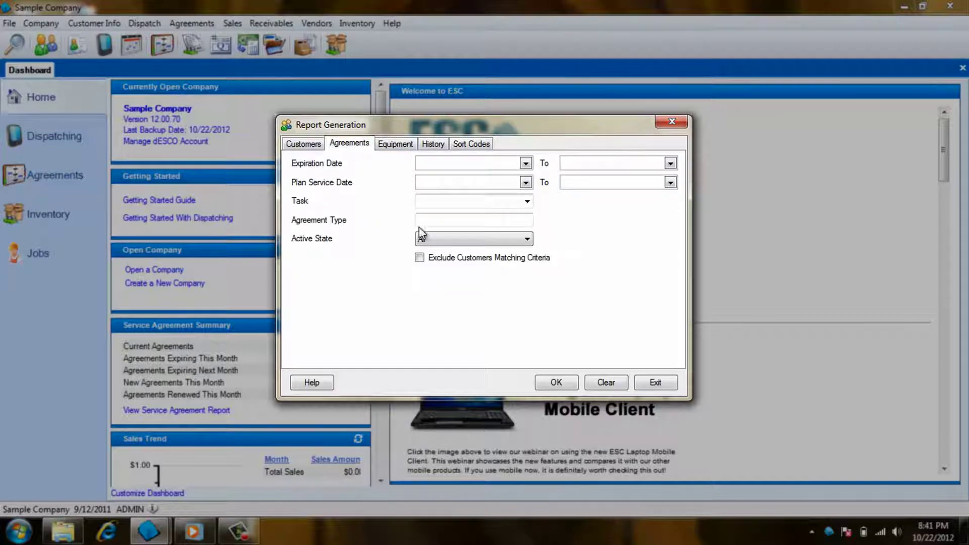
left_click(526, 239)
left_click(442, 251)
left_click(557, 383)
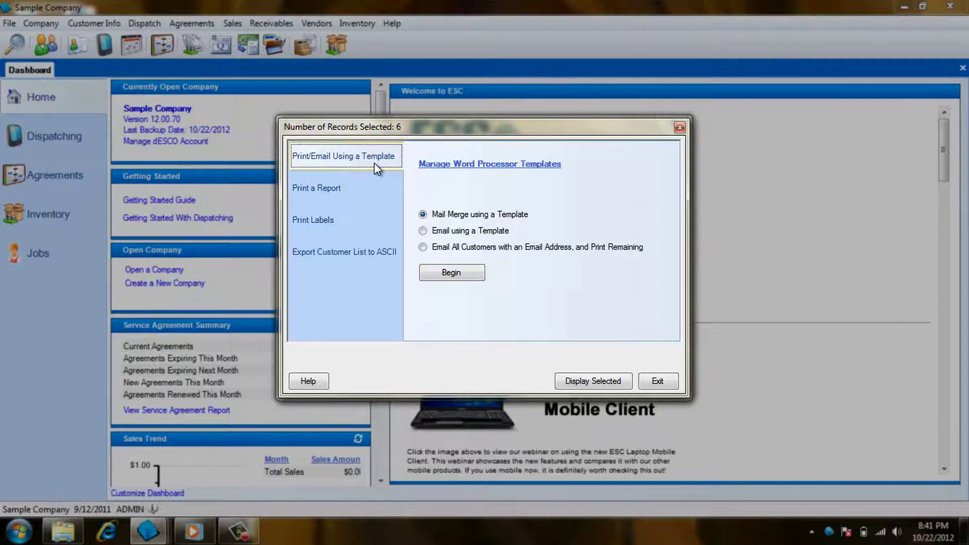
Look through the report, label and ASCII export output options, and choose Email using a Template as the template method
left_click(361, 194)
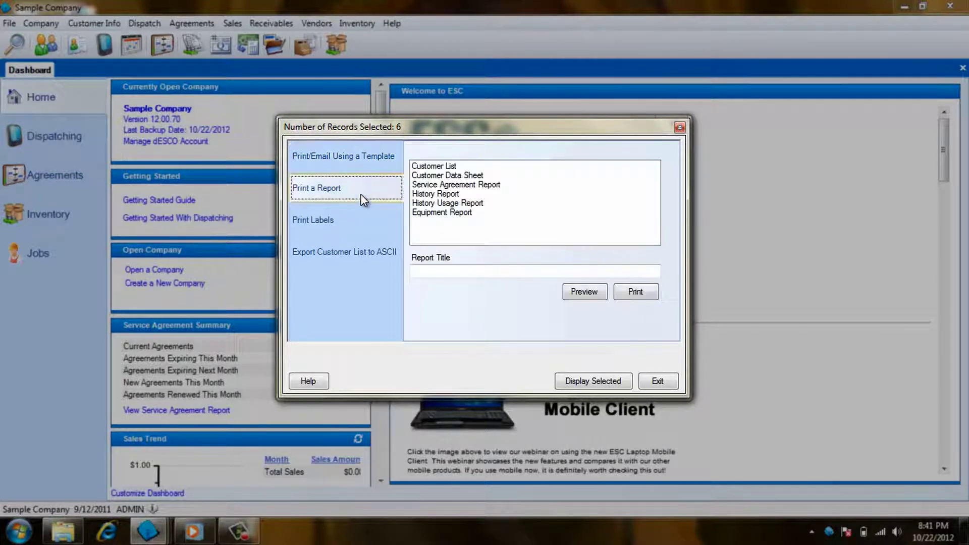
left_click(358, 226)
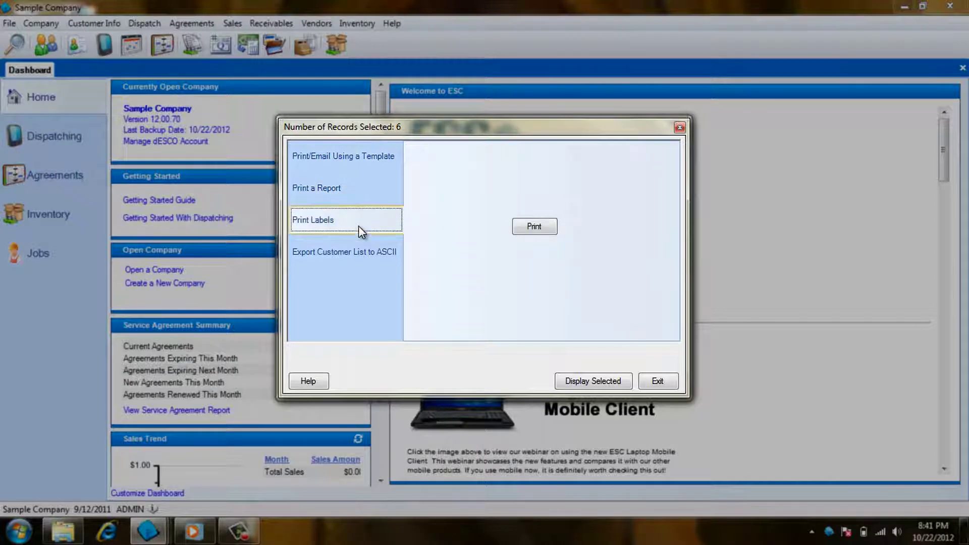
left_click(358, 253)
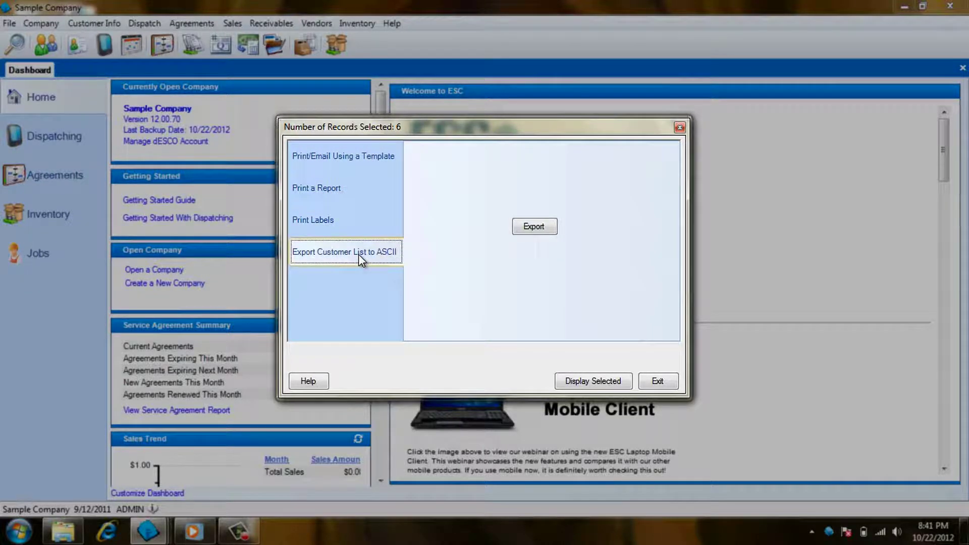
left_click(370, 154)
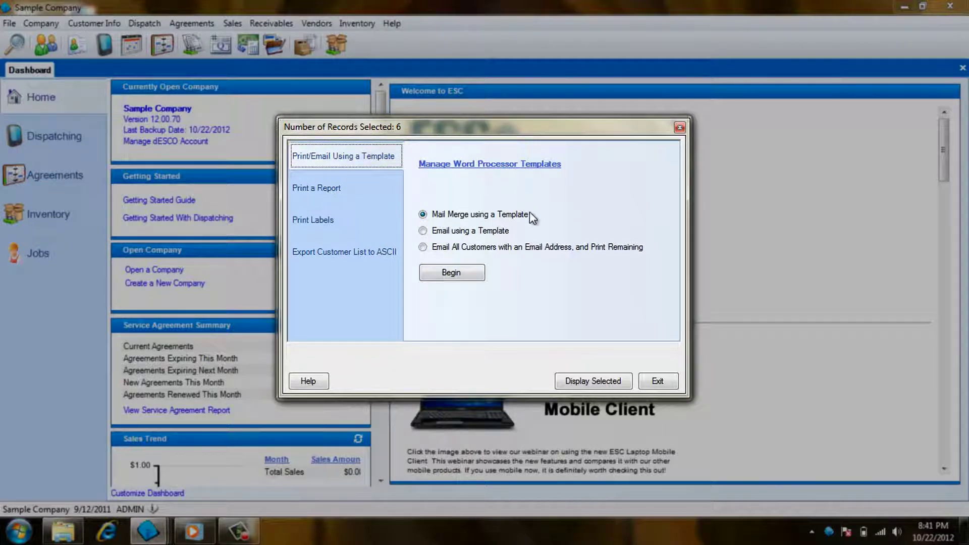
left_click(453, 232)
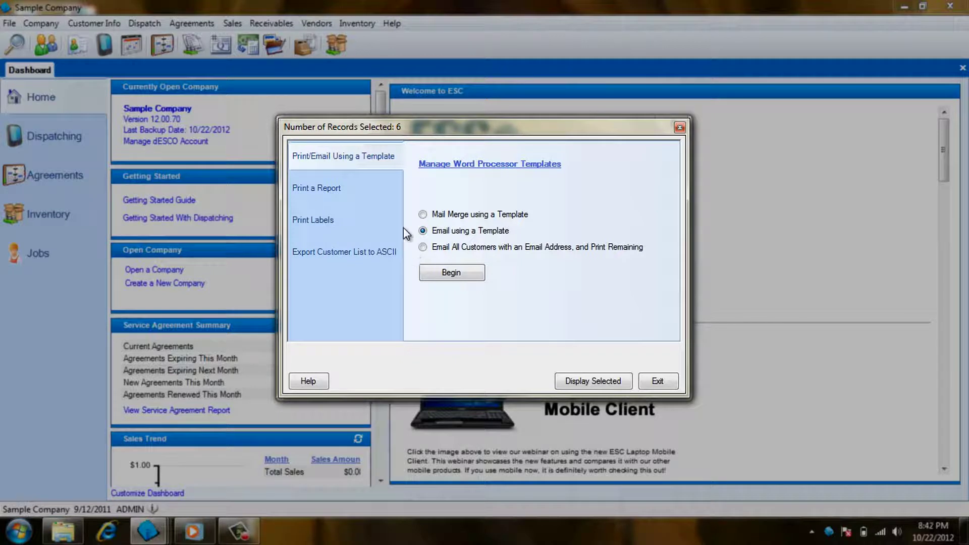
Choose the Customer List report as the one to print for the selected records
left_click(358, 197)
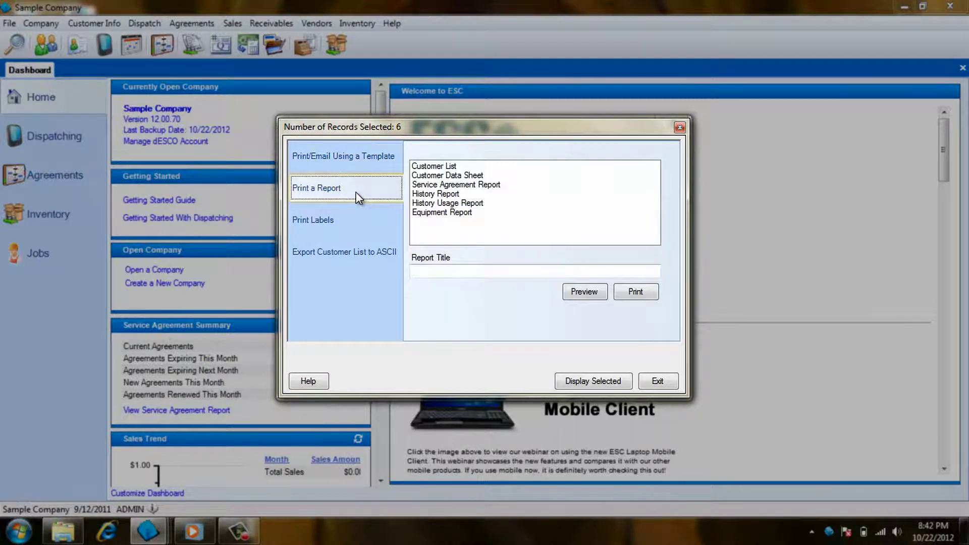
left_click(473, 166)
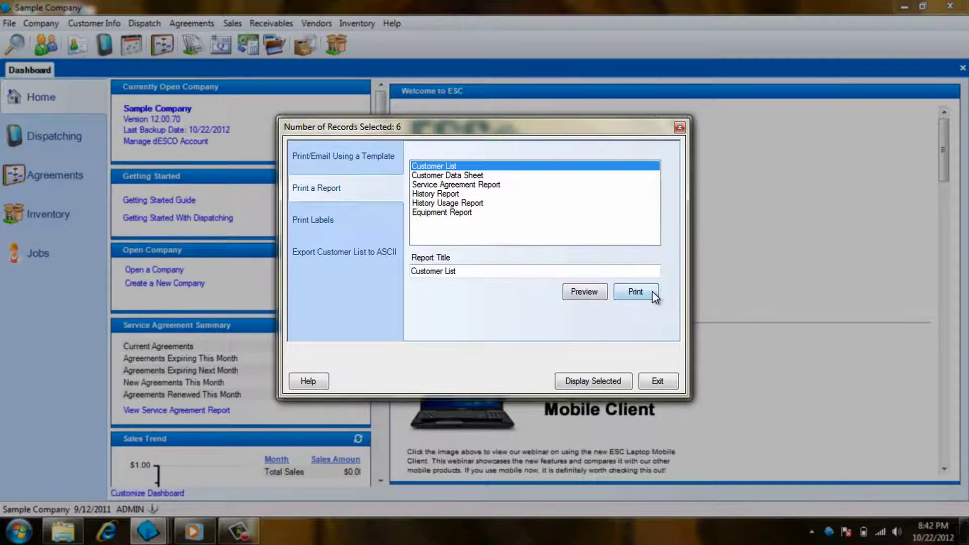
Examine the label name choices for printing labels, and close the label settings without printing
left_click(370, 230)
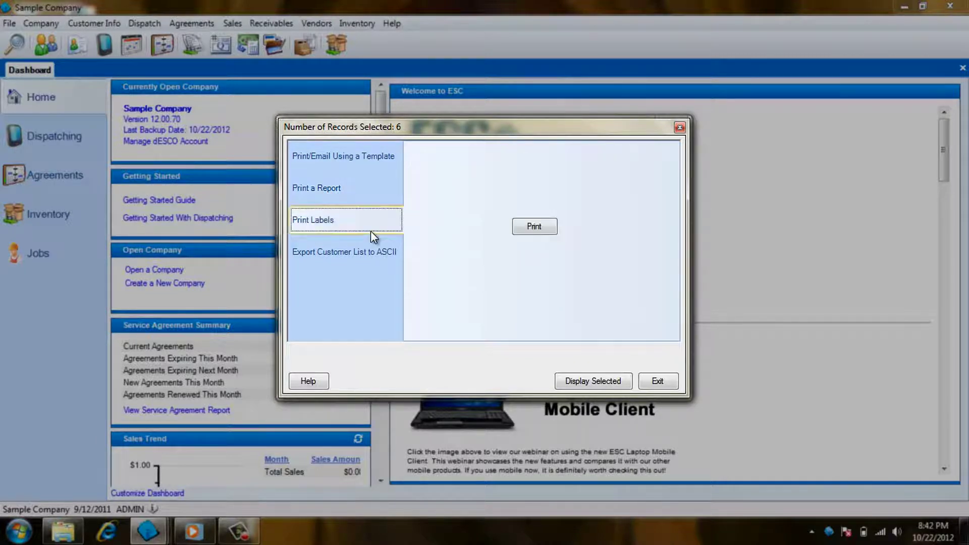
left_click(549, 227)
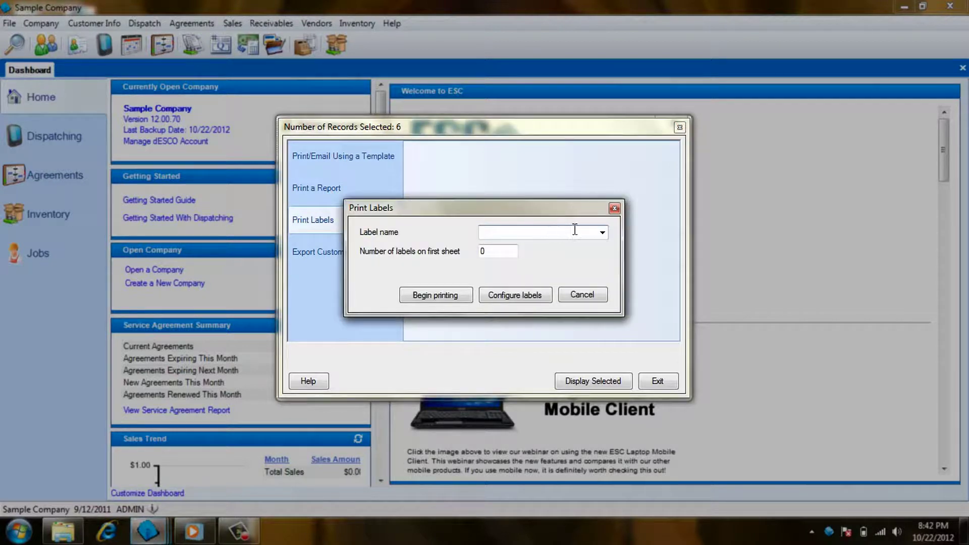
left_click(603, 233)
left_click(595, 246)
left_click(571, 296)
View the option for exporting the customer list to ASCII, and display the selected customer records
left_click(361, 256)
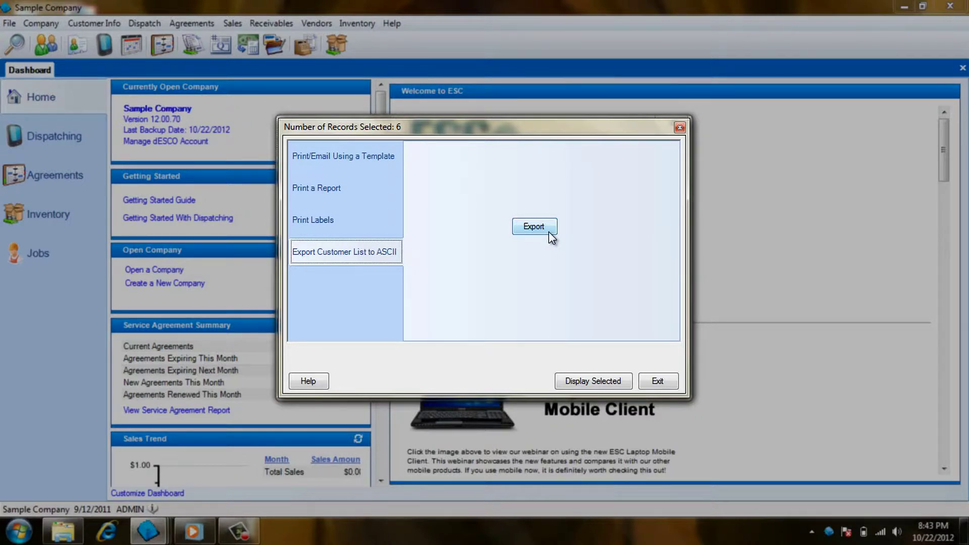
left_click(620, 383)
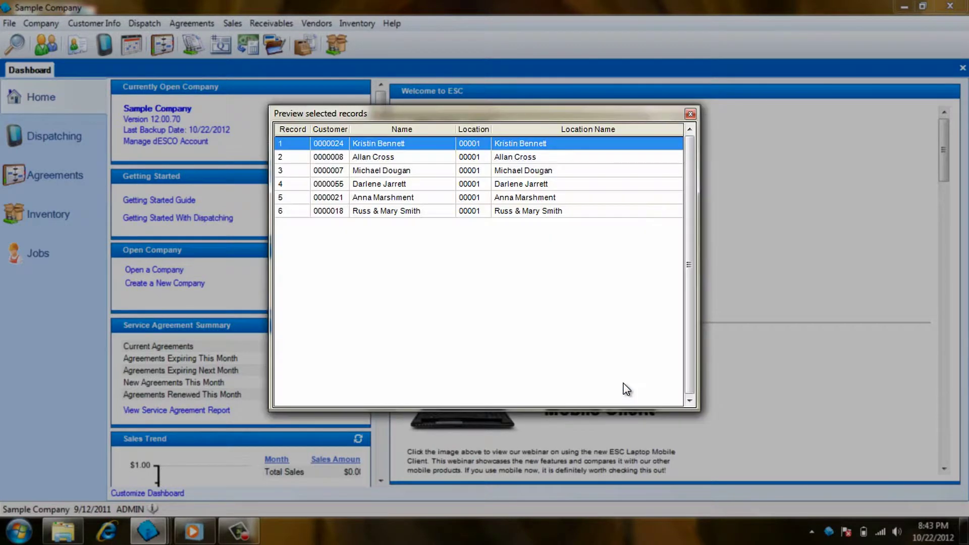